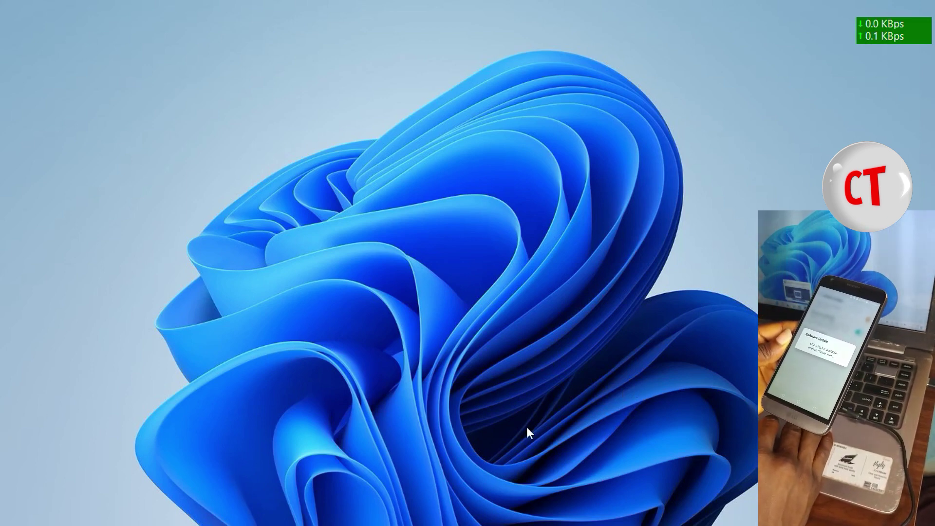
Open the browser, close the old search and firmware tabs, and close the browser despite the pending download
mouse_move(300, 522)
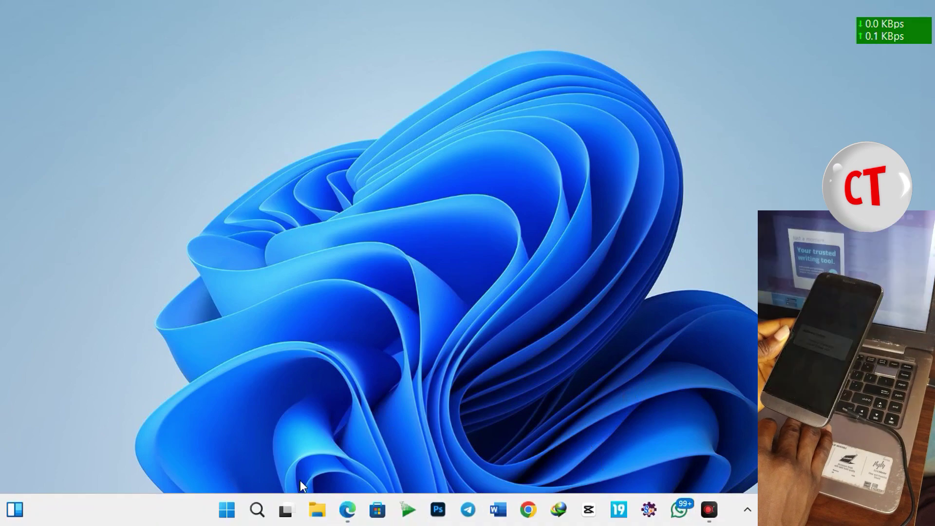
left_click(342, 513)
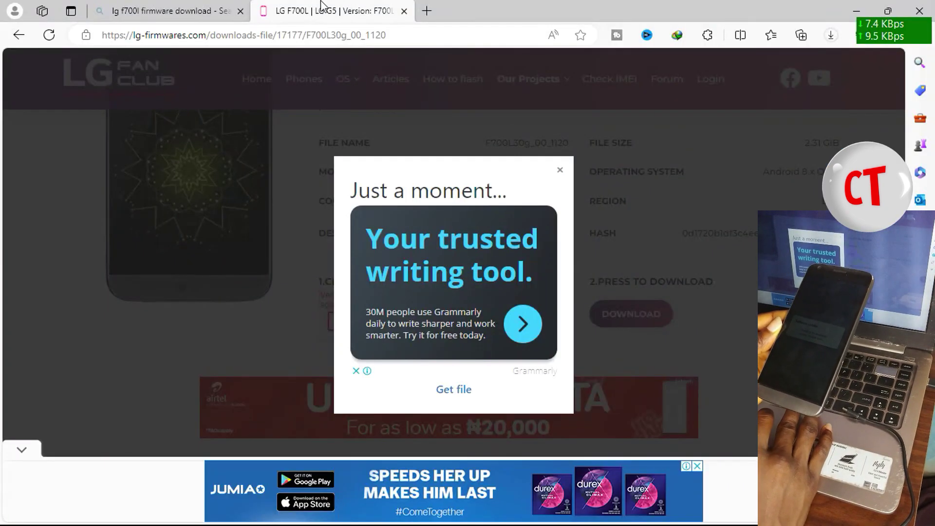
left_click(240, 11)
left_click(240, 11)
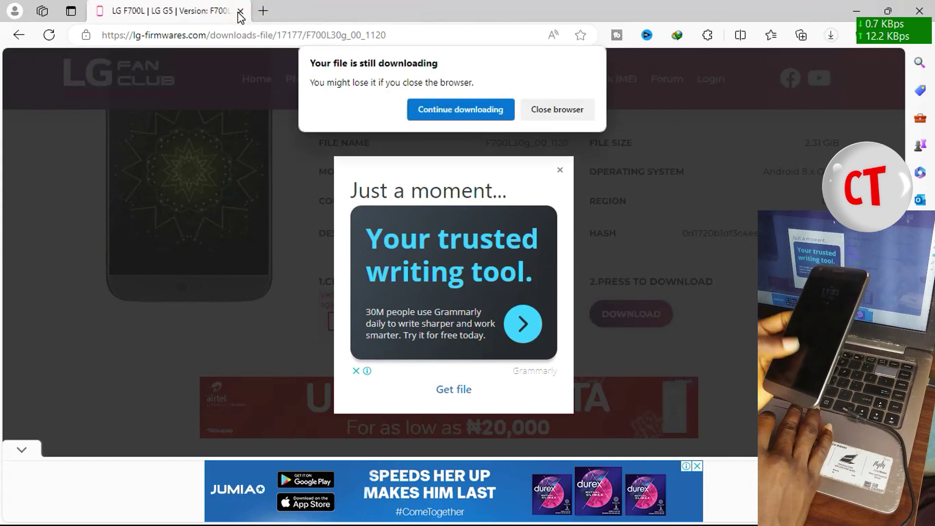
left_click(532, 110)
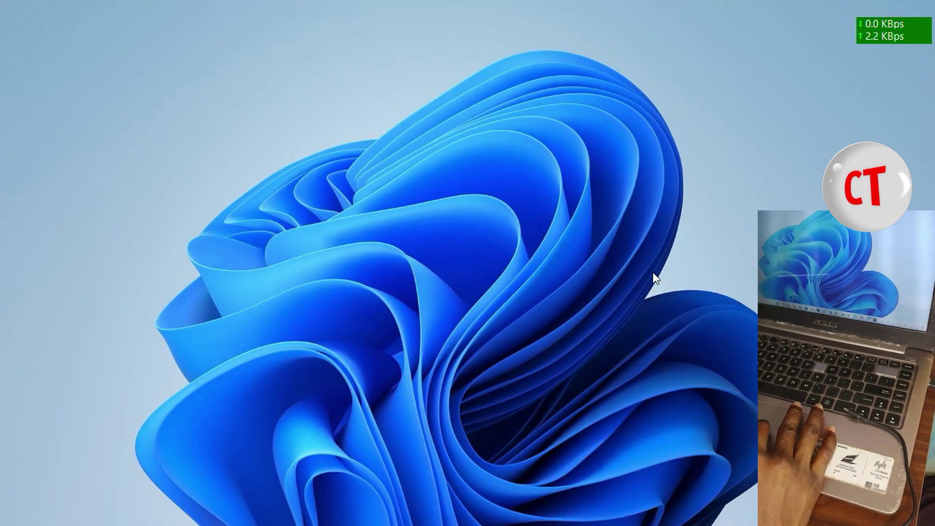
Reopen the browser and search the web for "lg f700l firmware download"
mouse_move(399, 523)
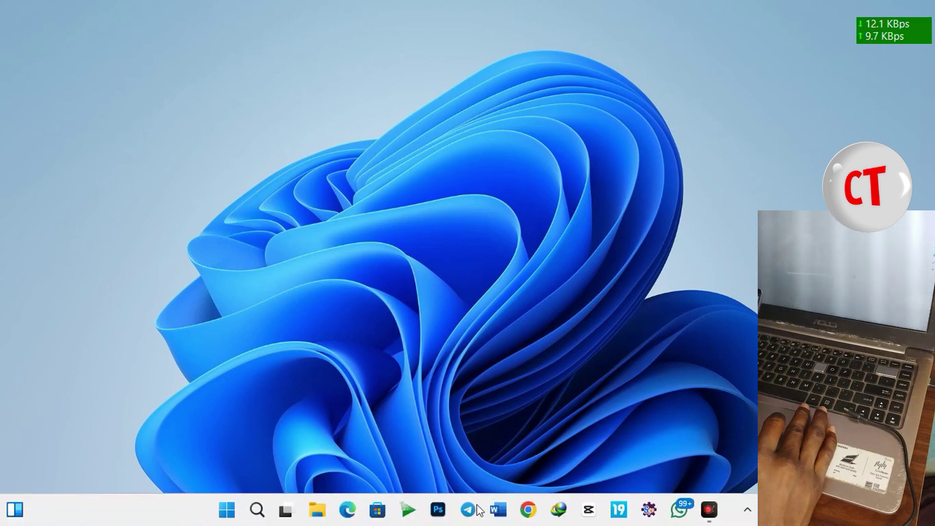
left_click(348, 510)
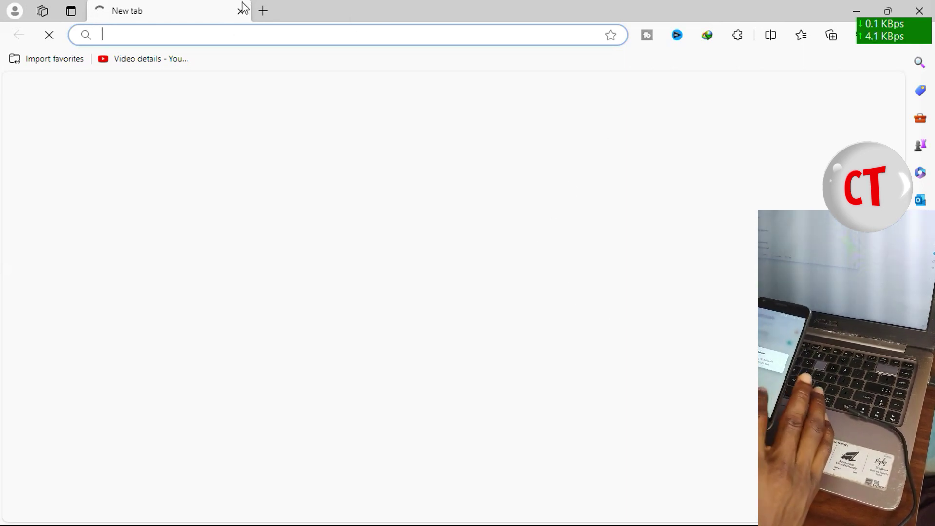
left_click(207, 35)
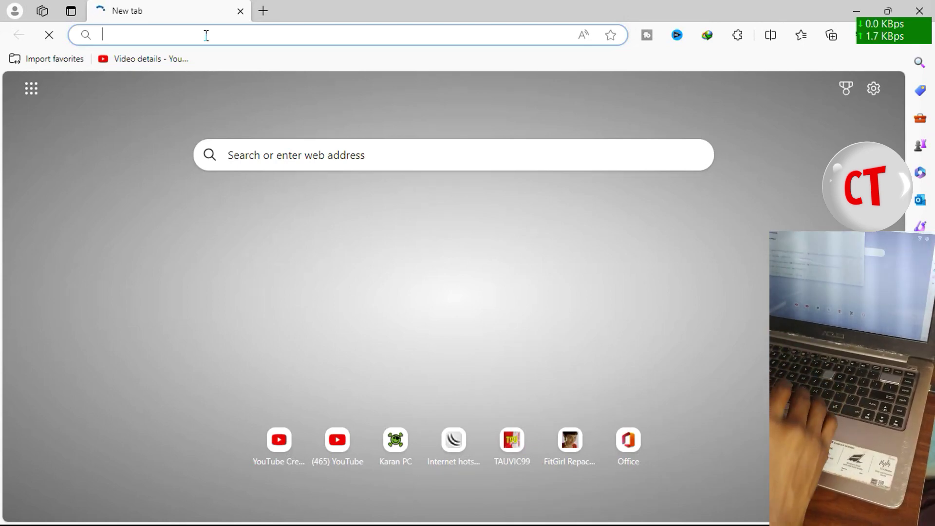
type("lg")
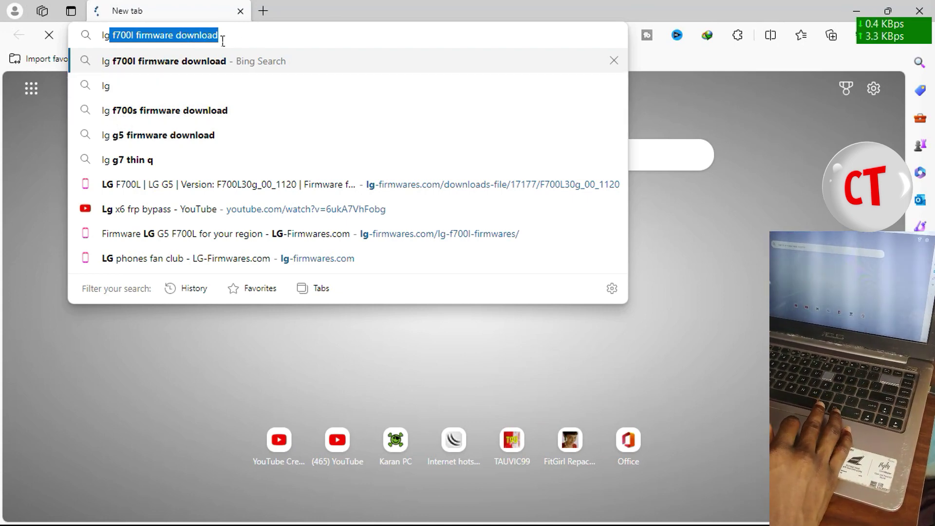
key("Return")
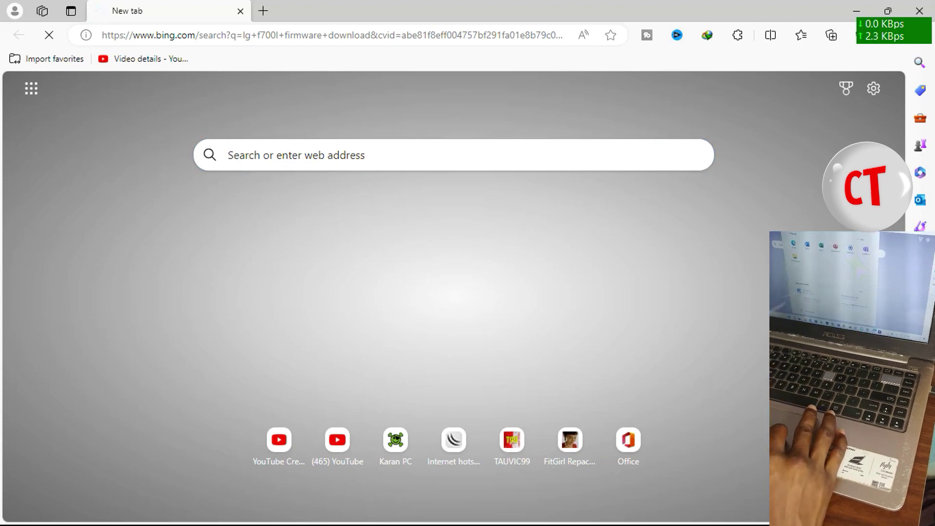
Switch the computer's Wi-Fi connection to the M_W network and return to the browser
key("super")
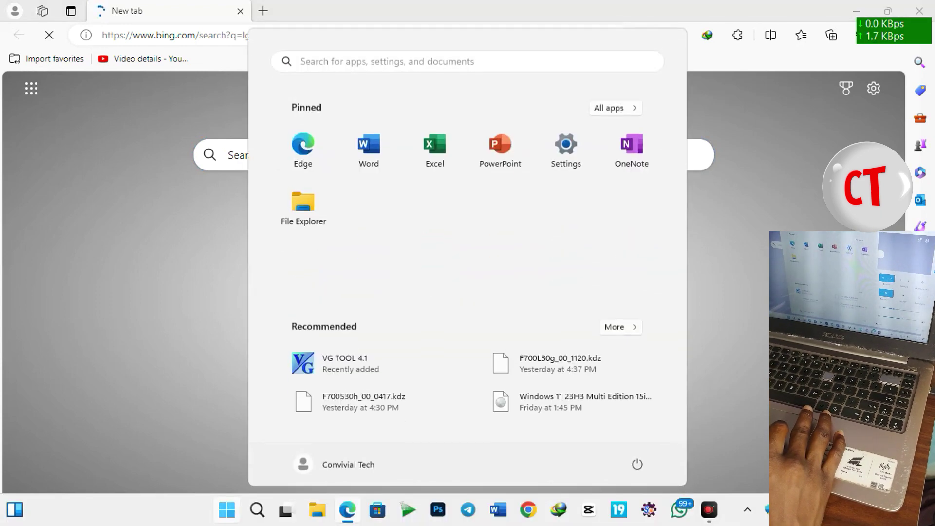
key("super+a")
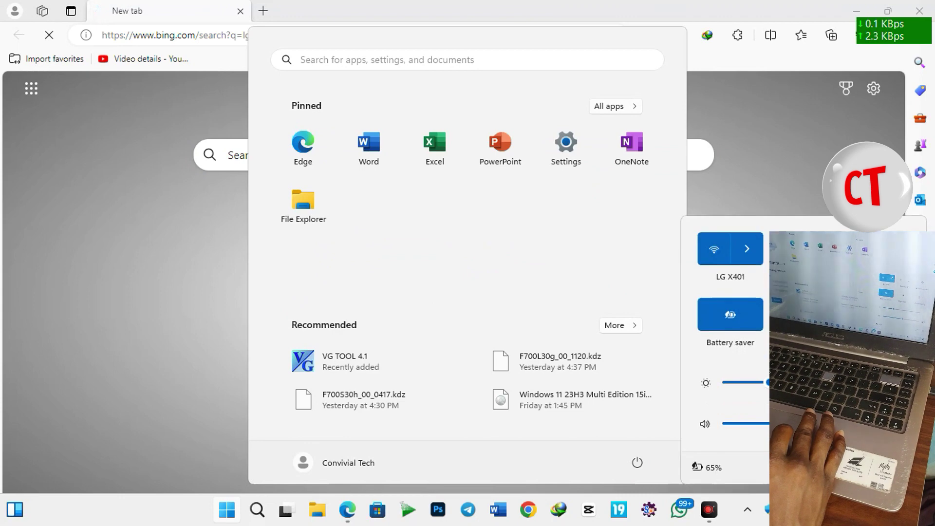
left_click(750, 242)
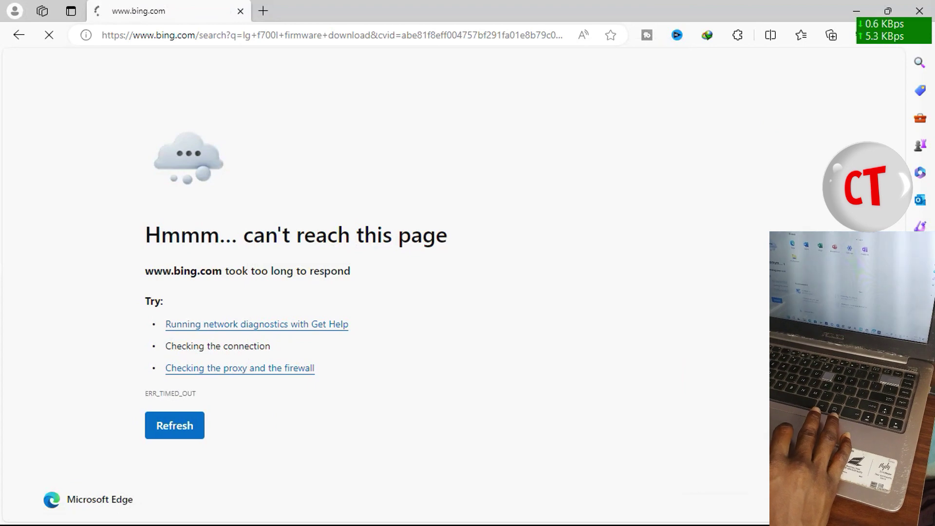
key("super")
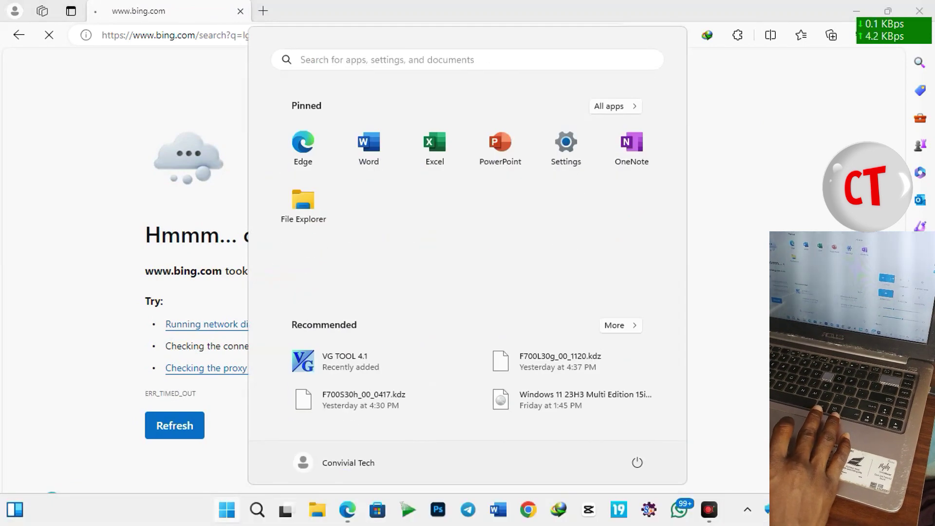
key("super+a")
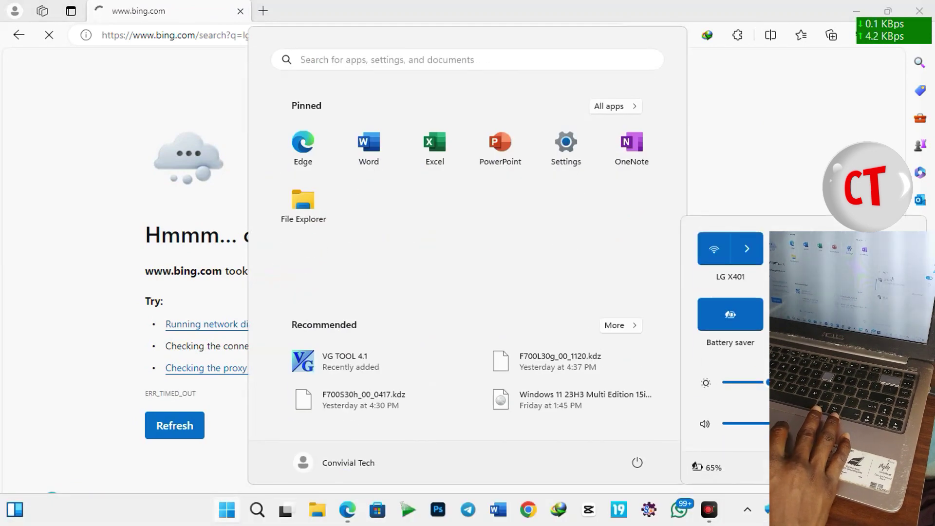
left_click(753, 241)
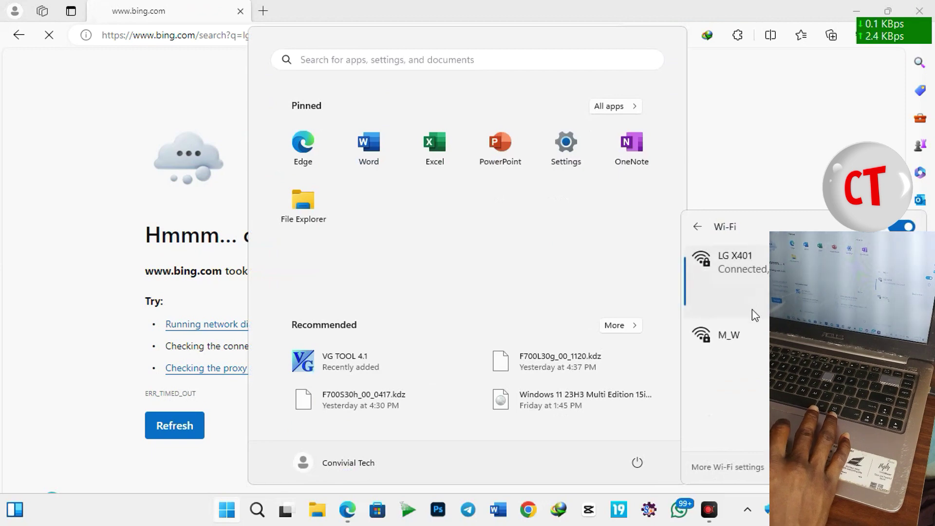
left_click(741, 340)
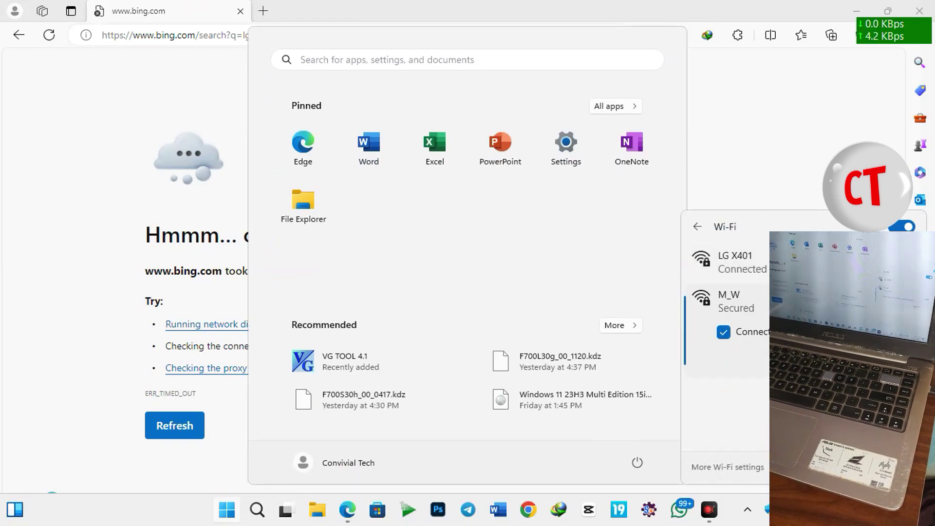
left_click(877, 358)
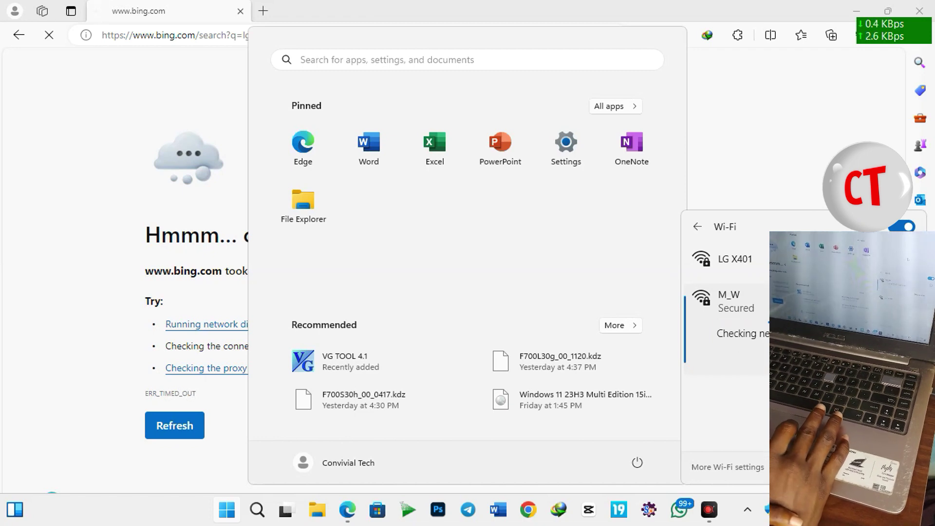
left_click(801, 156)
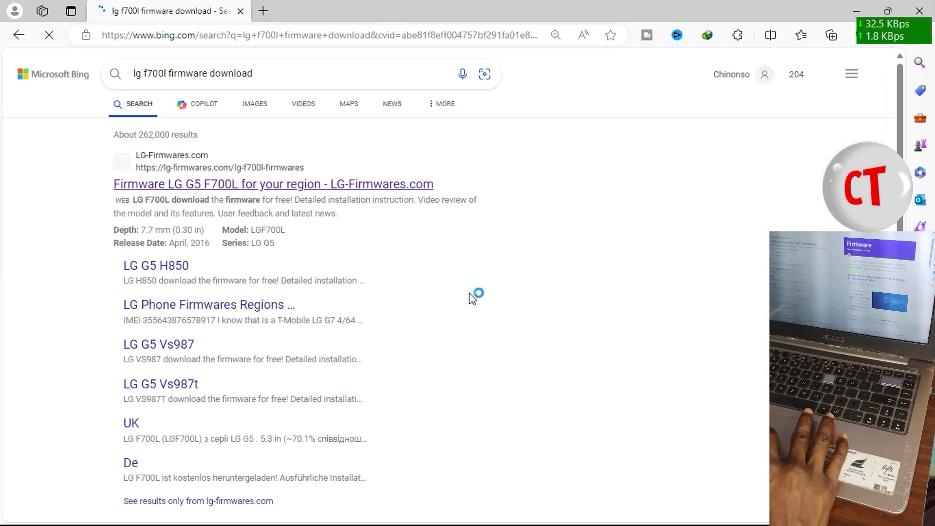
Look through the search results and open the LG-Firmwares.com page for the LG G5 F700L in a new tab
scroll(473, 299, "down", 1)
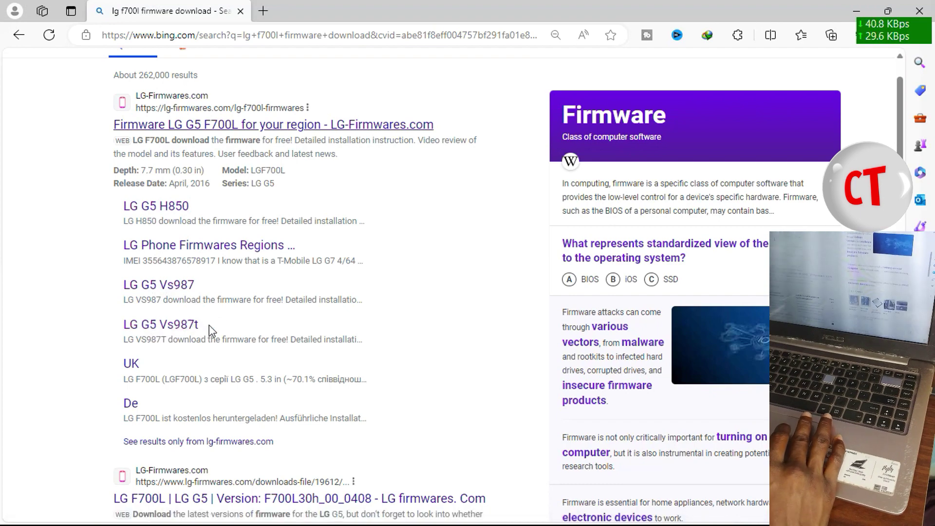
scroll(209, 325, "down", 1)
scroll(209, 325, "down", 4)
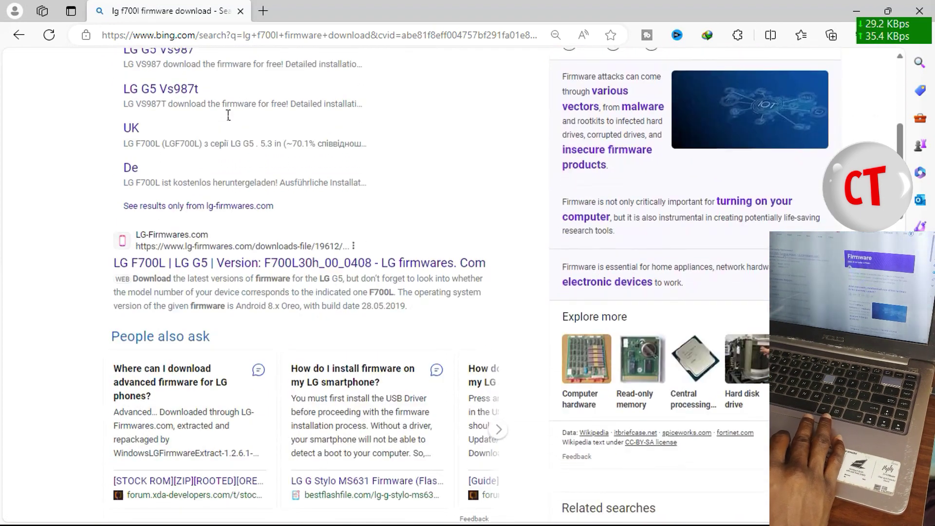
scroll(228, 115, "up", 6)
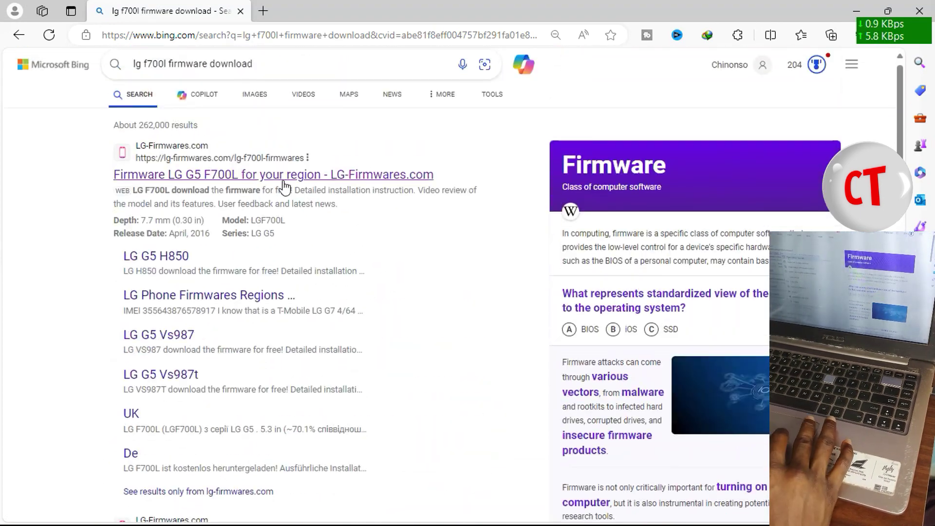
right_click(245, 178)
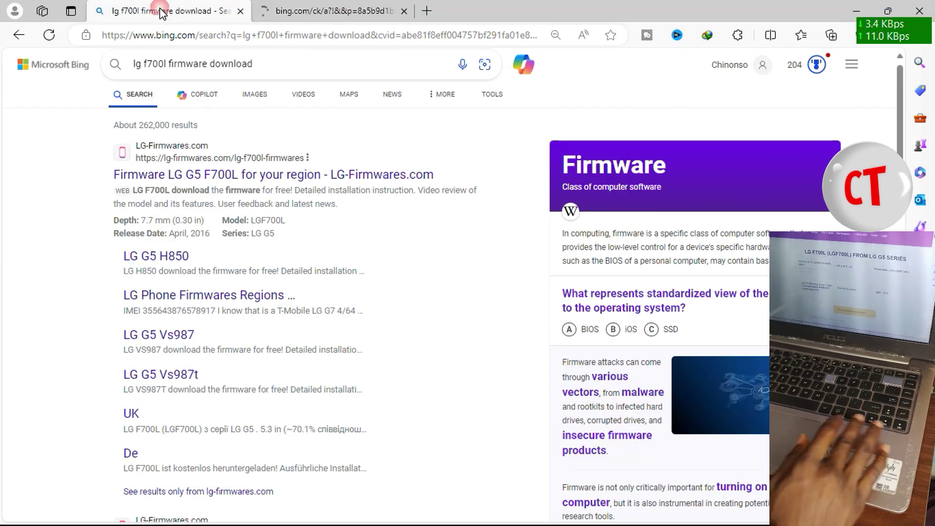
left_click(308, 6)
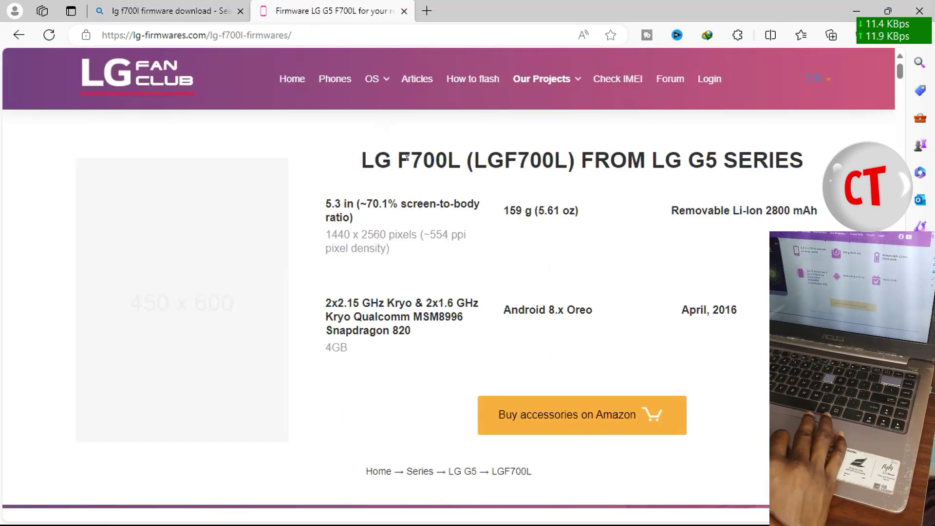
Find the LGF700L firmware list and open the download page of F700L30g_00_1120.kdz, dismissing the advertisement
scroll(407, 161, "down", 3)
scroll(409, 166, "up", 2)
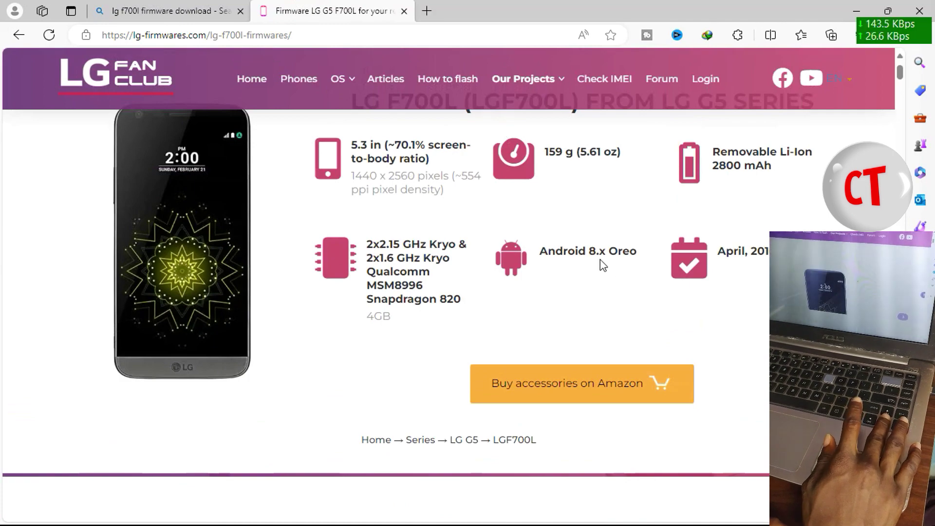
scroll(603, 266, "down", 7)
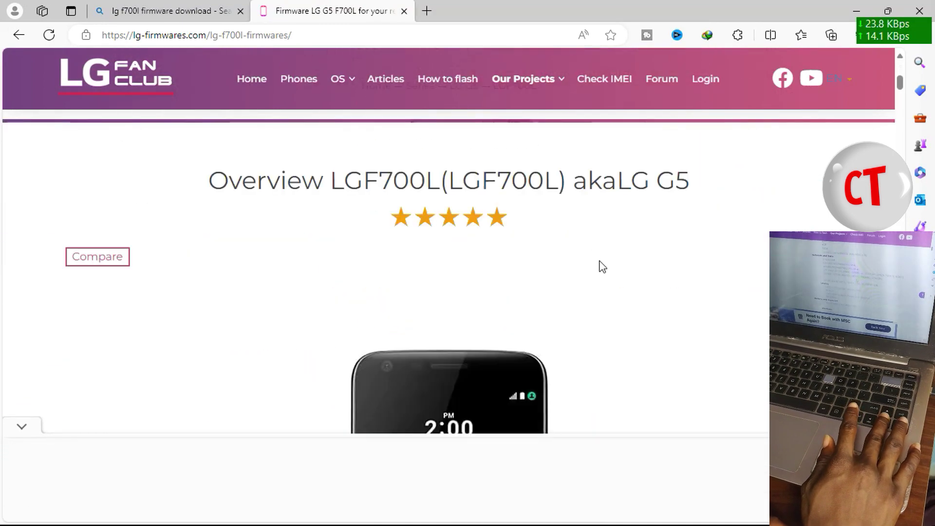
scroll(604, 266, "down", 12)
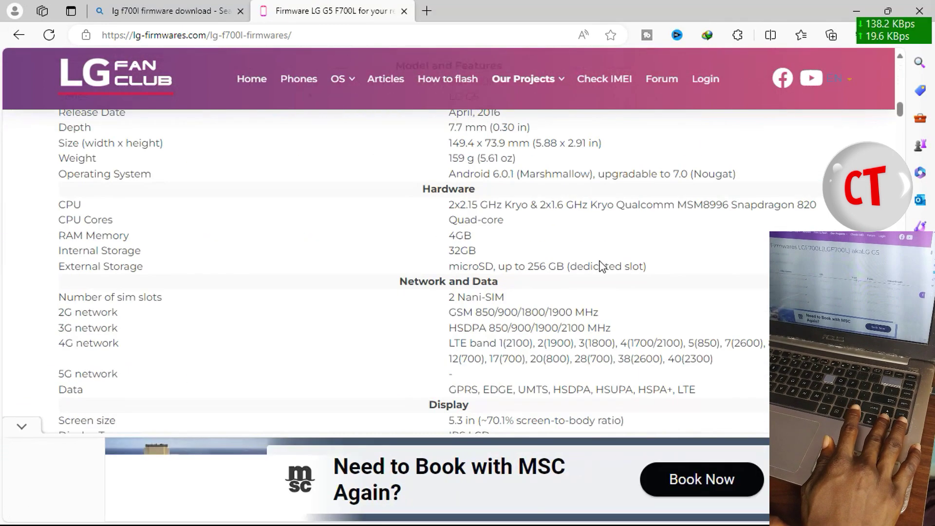
scroll(602, 266, "down", 12)
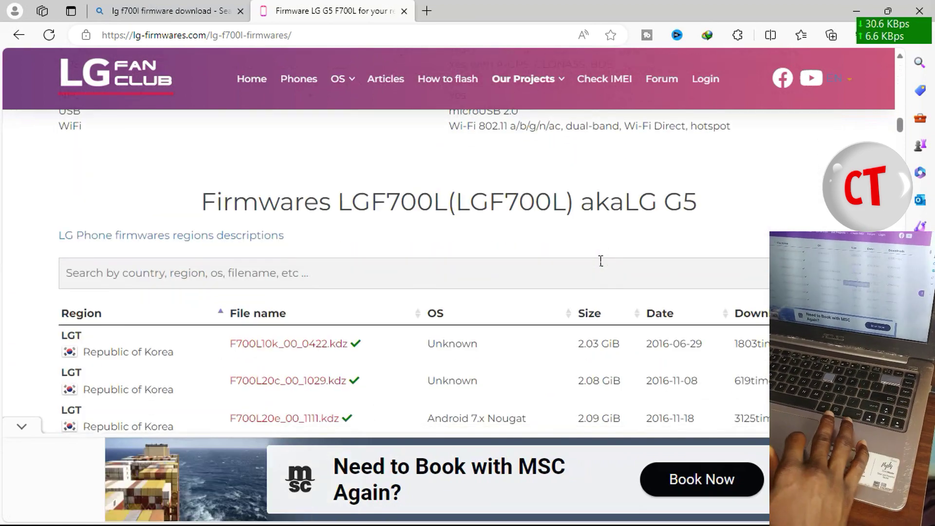
scroll(602, 262, "down", 5)
scroll(600, 261, "up", 1)
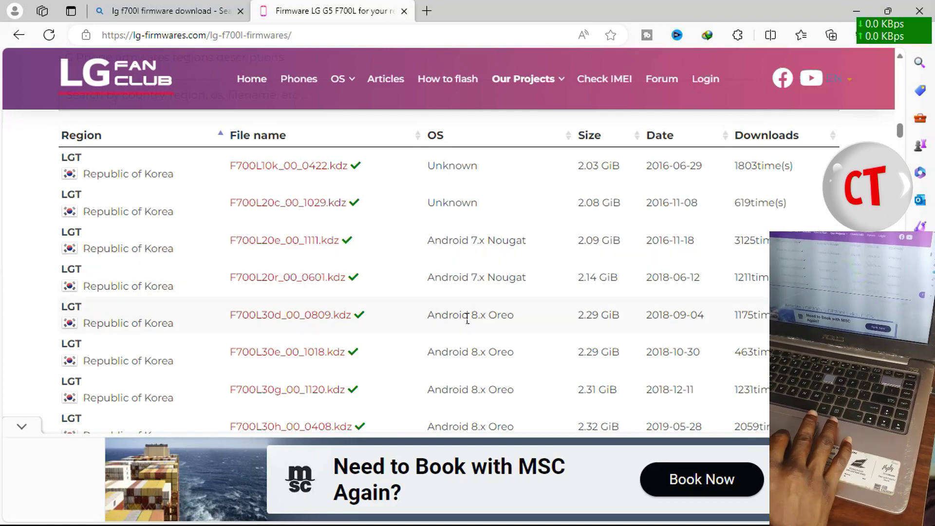
scroll(467, 319, "down", 2)
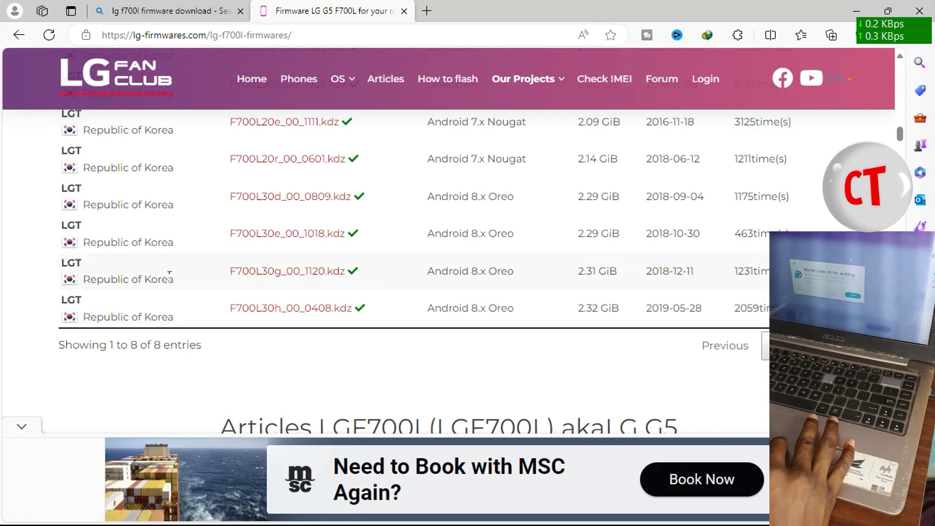
left_click(275, 272)
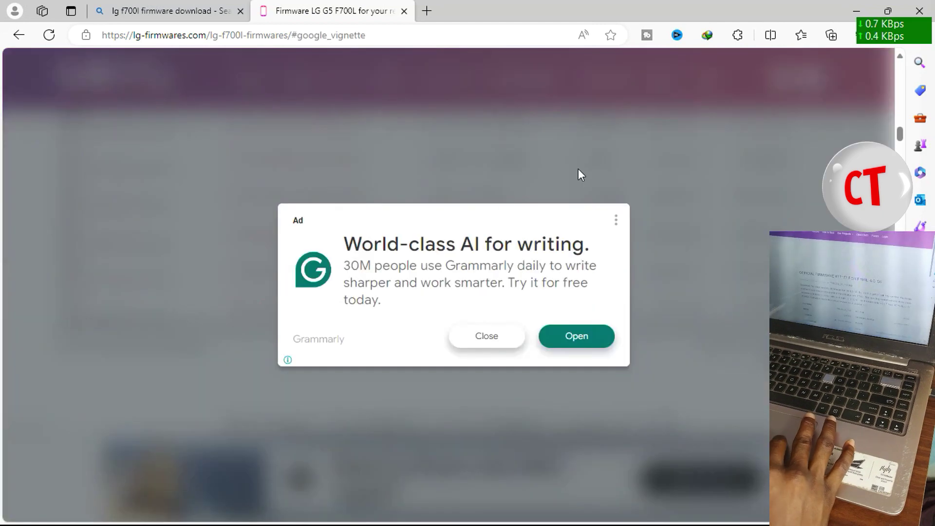
left_click(474, 338)
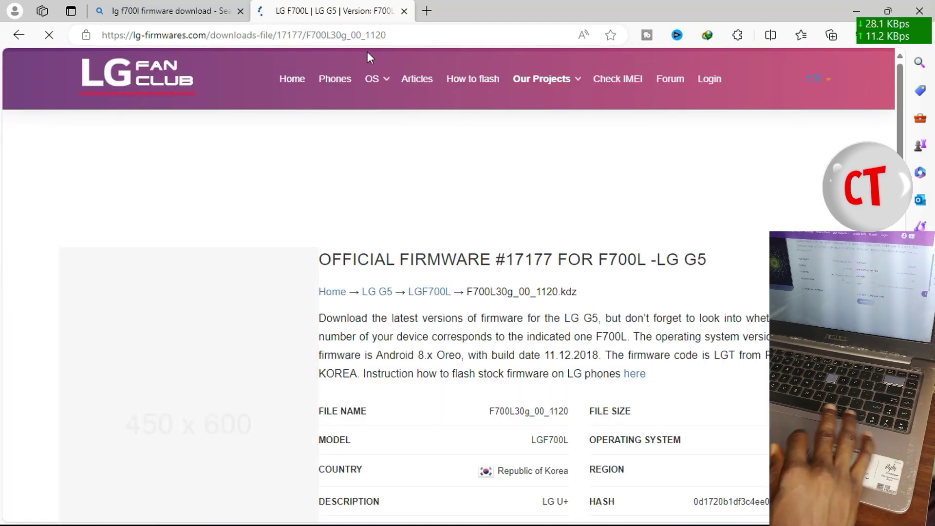
Complete the reCAPTCHA check, request the F700L30g_00_1120 firmware download, and get the file once the waiting time ends
scroll(521, 271, "down", 2)
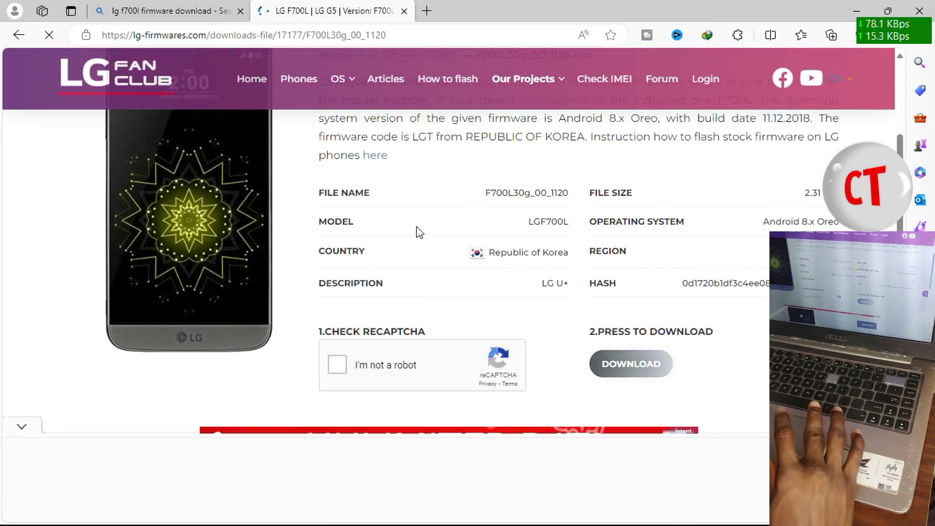
left_click(343, 364)
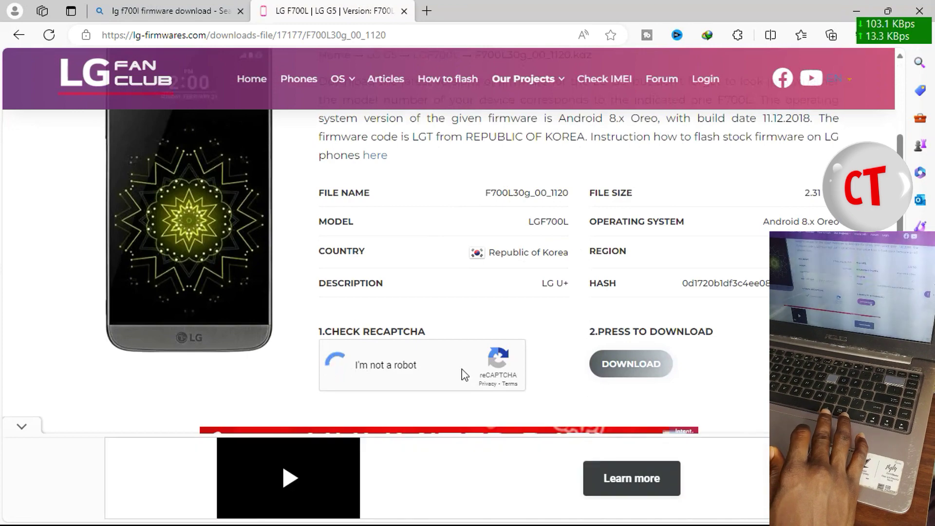
left_click(653, 371)
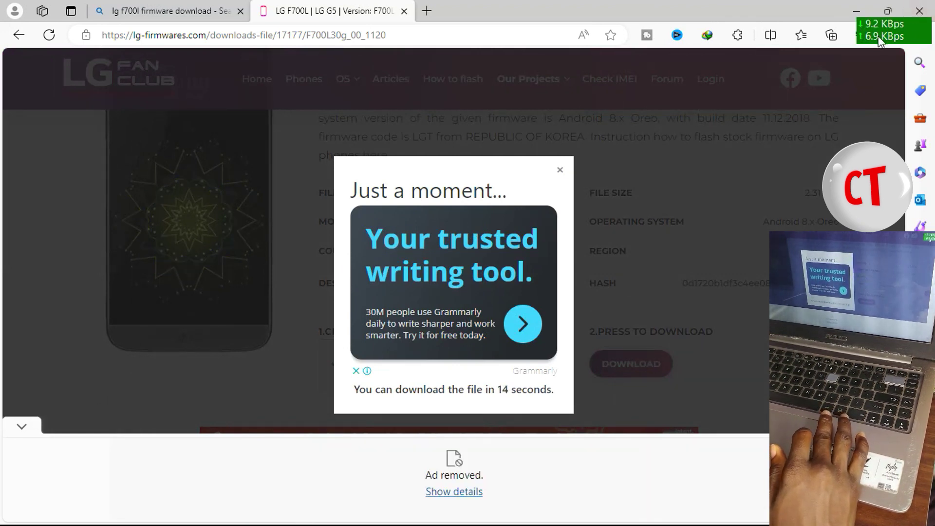
left_click_drag(878, 37, 877, 83)
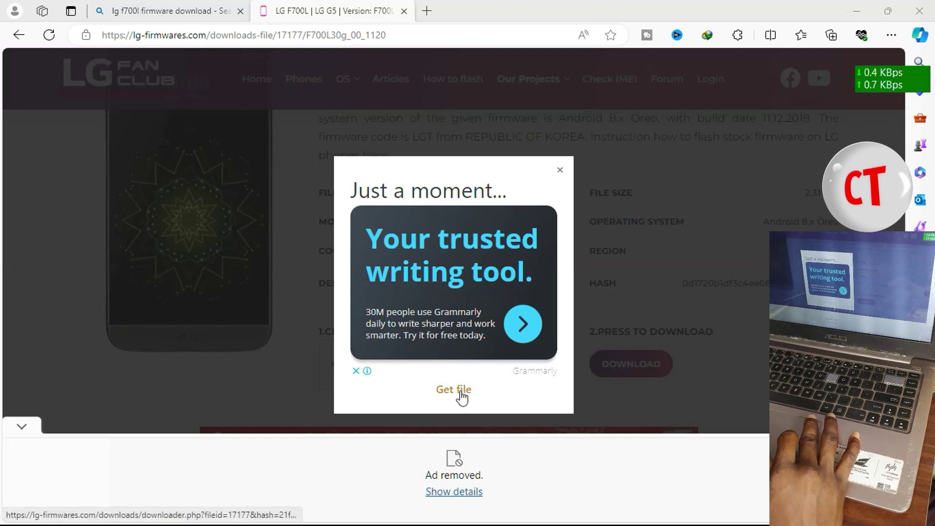
left_click(461, 393)
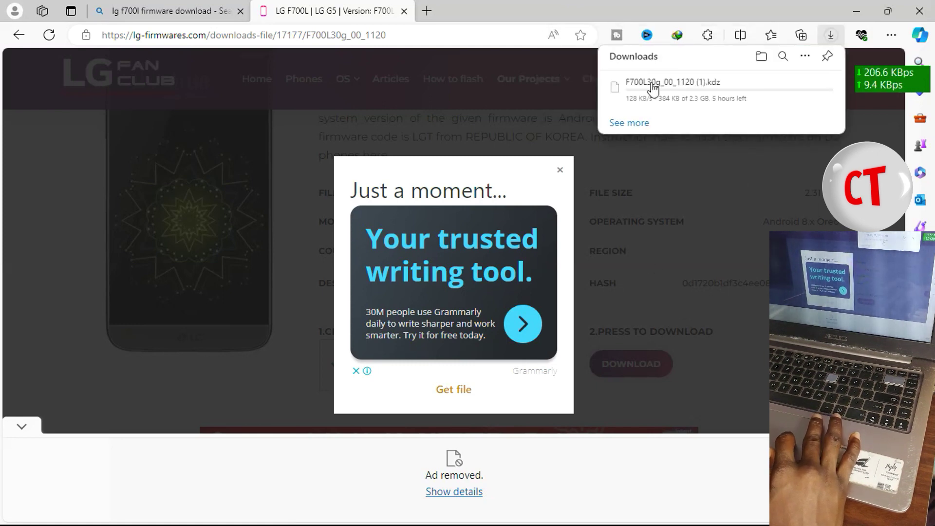
Pause the running F700L30g_00_1120 (1).kdz download and cancel it
left_click(788, 88)
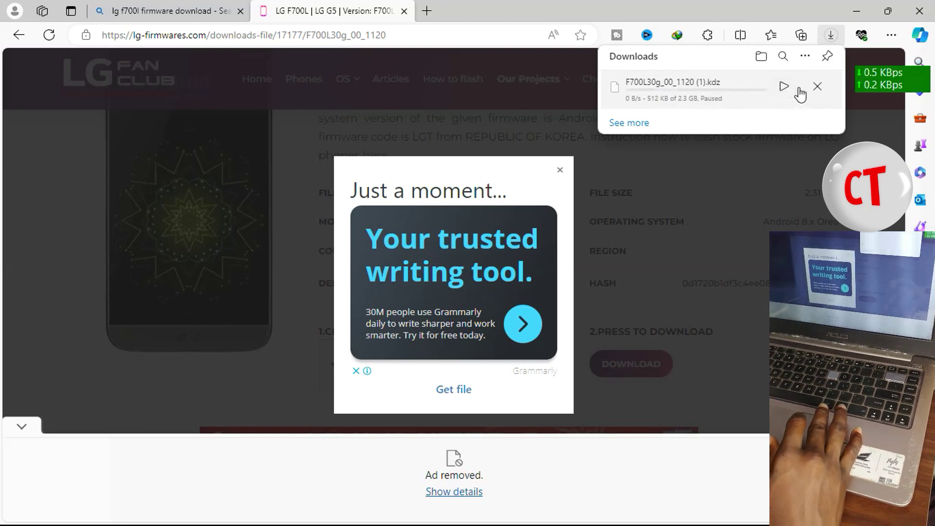
left_click(821, 87)
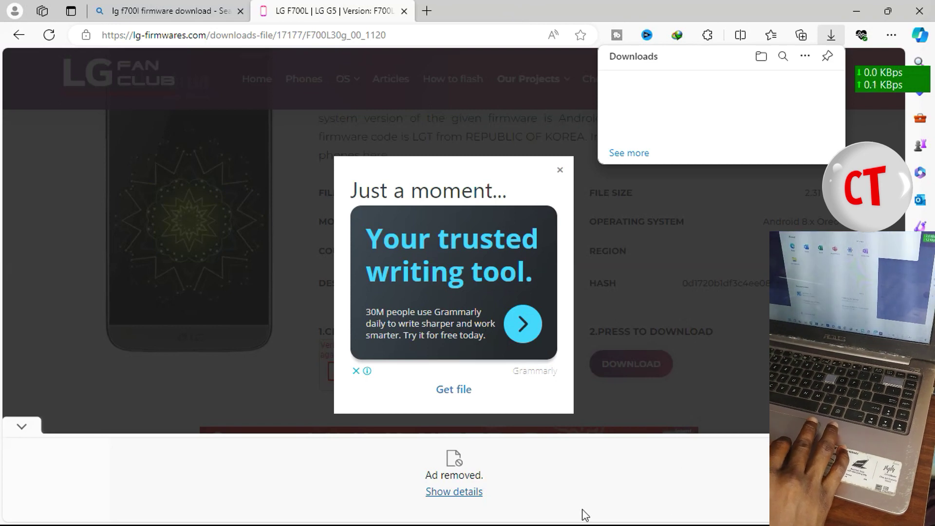
Switch to SamFw Tool and bring up the LG UP flashing options for LG devices
key("super")
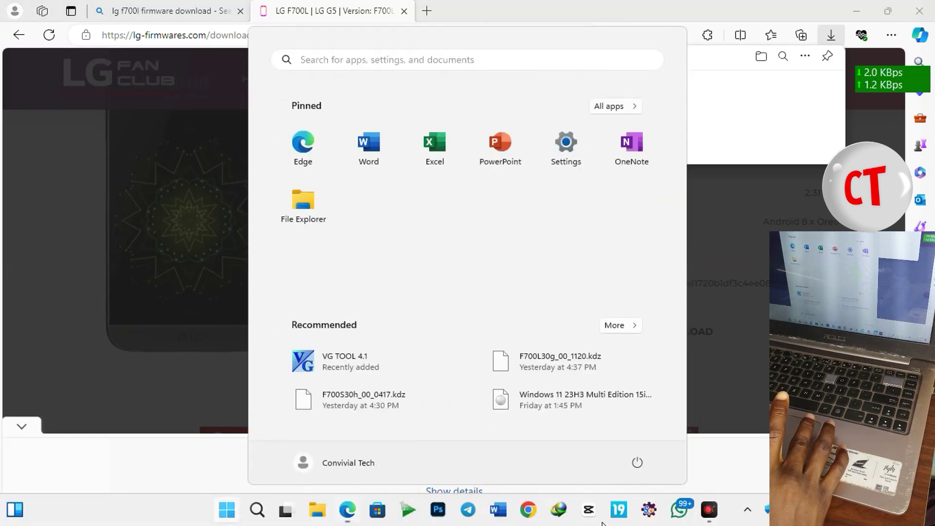
left_click(651, 509)
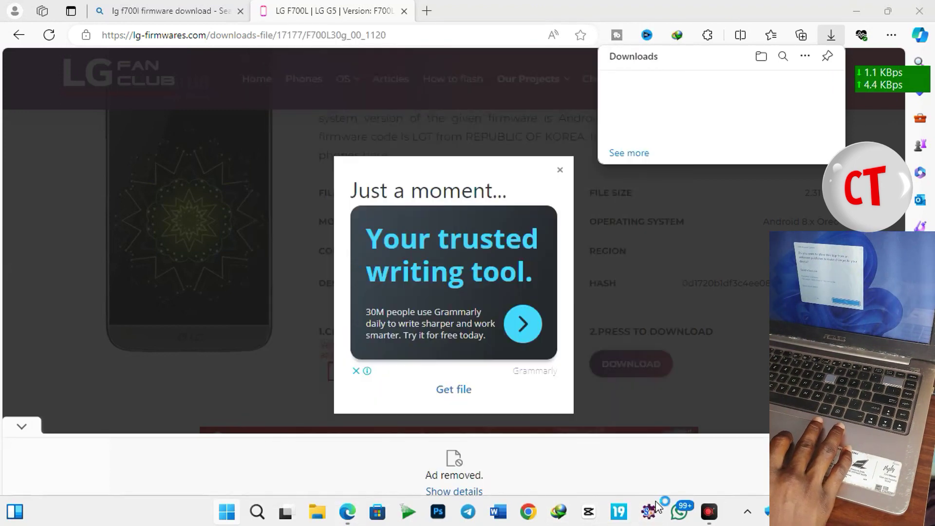
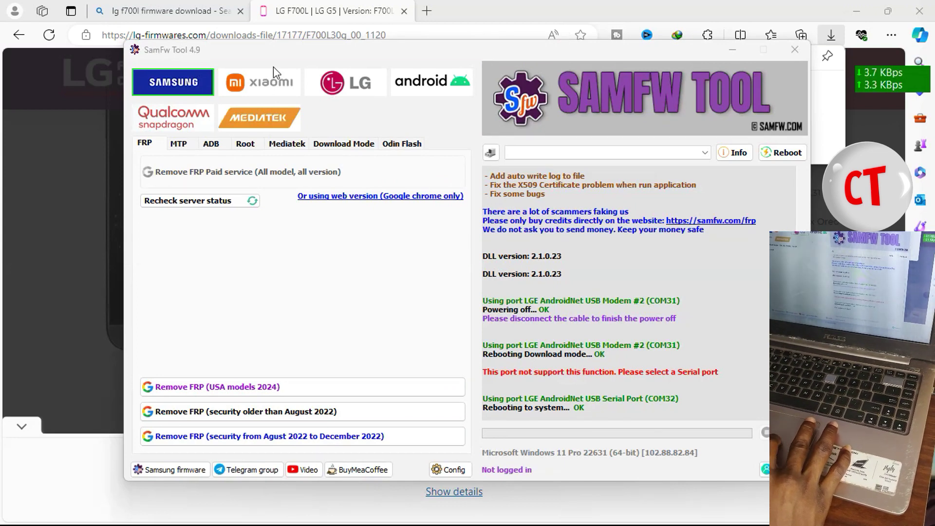
left_click(332, 80)
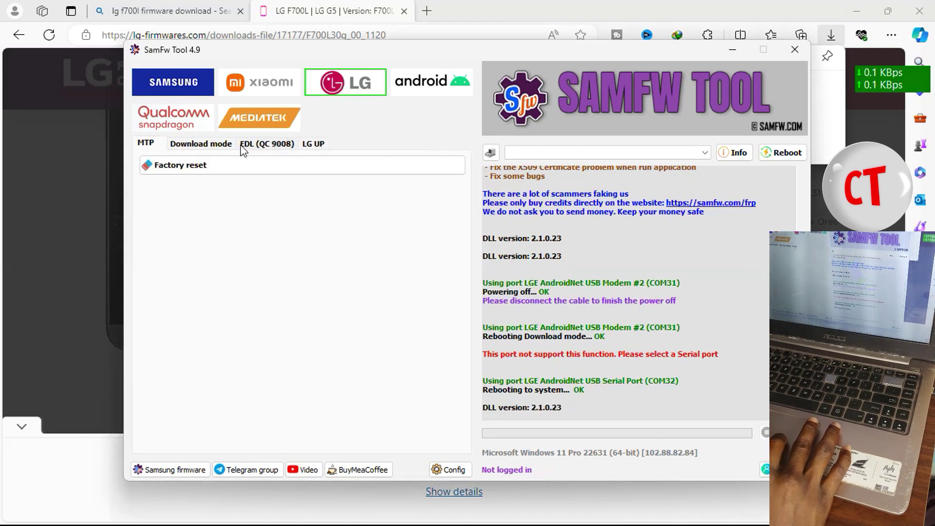
left_click(219, 152)
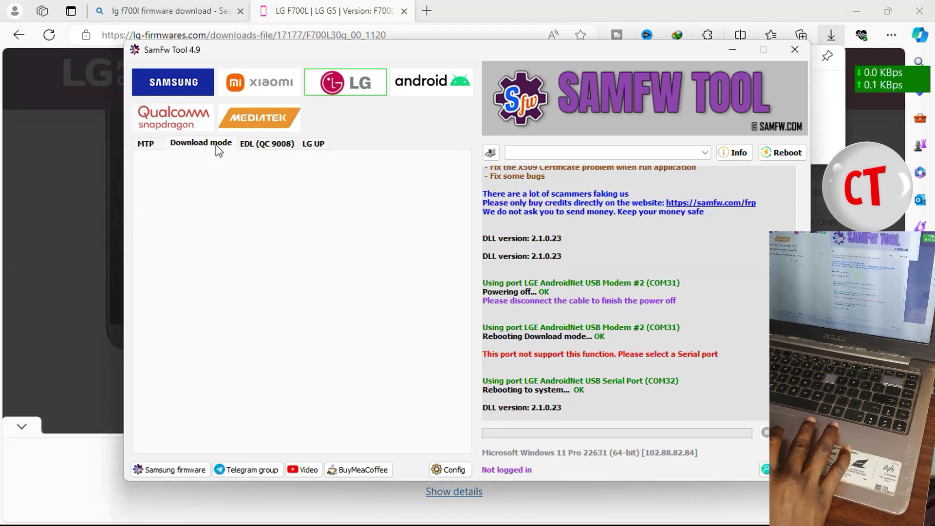
left_click(312, 145)
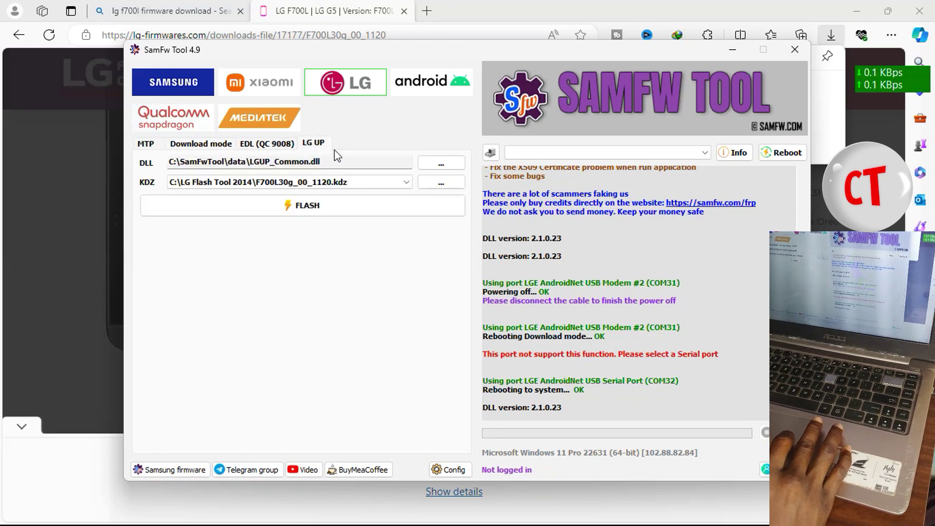
Load F700L30g_00_1120.kdz from the Downloads folder as the KDZ file to flash
left_click(444, 182)
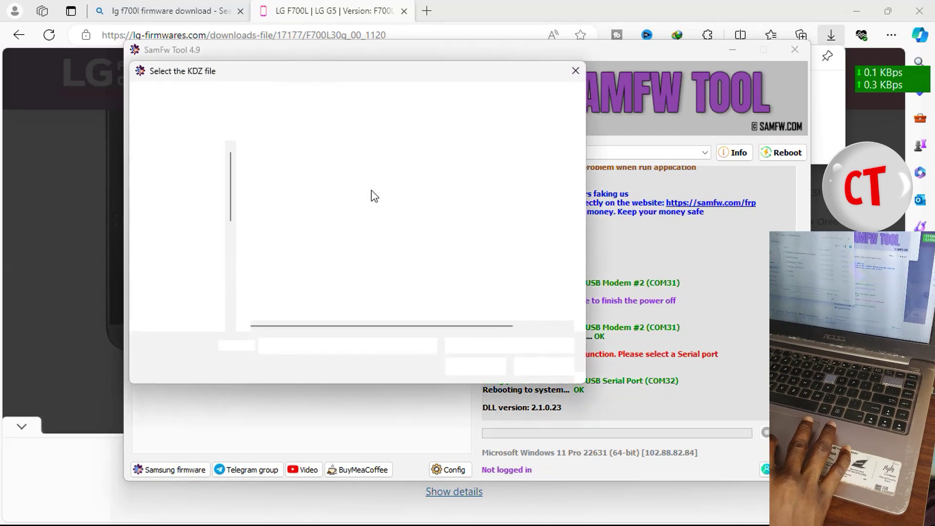
left_click(174, 246)
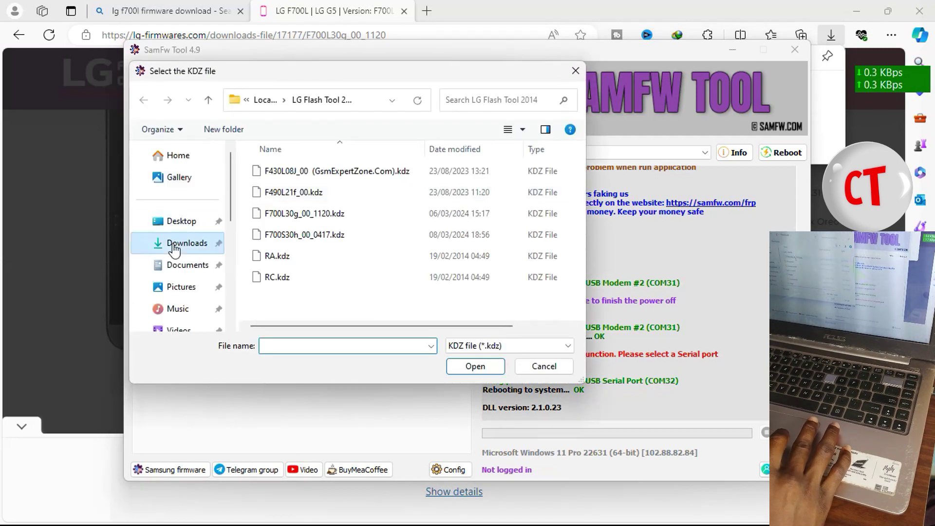
double_click(310, 195)
left_click(237, 211)
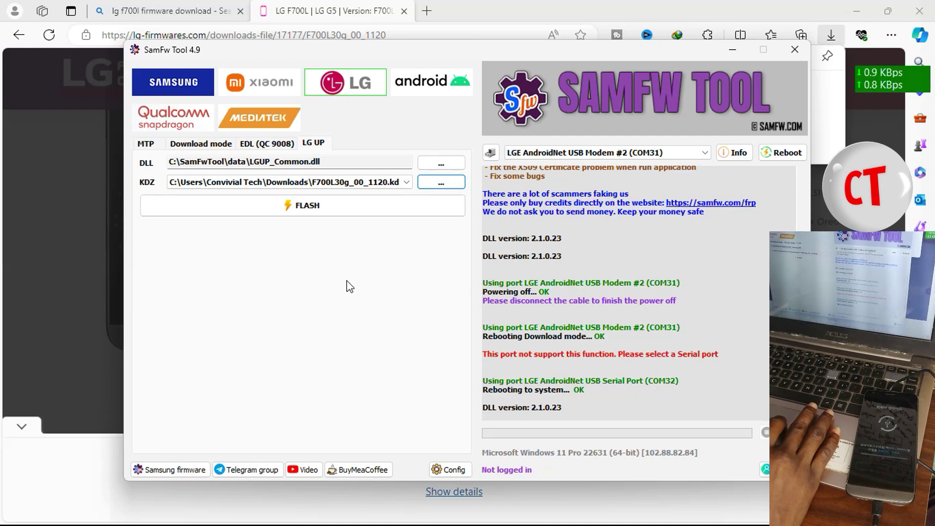
Choose LGE AndroidNet USB Serial Port (COM32) as the device port, start flashing the firmware, and review the device details in the log
left_click(635, 154)
left_click(635, 153)
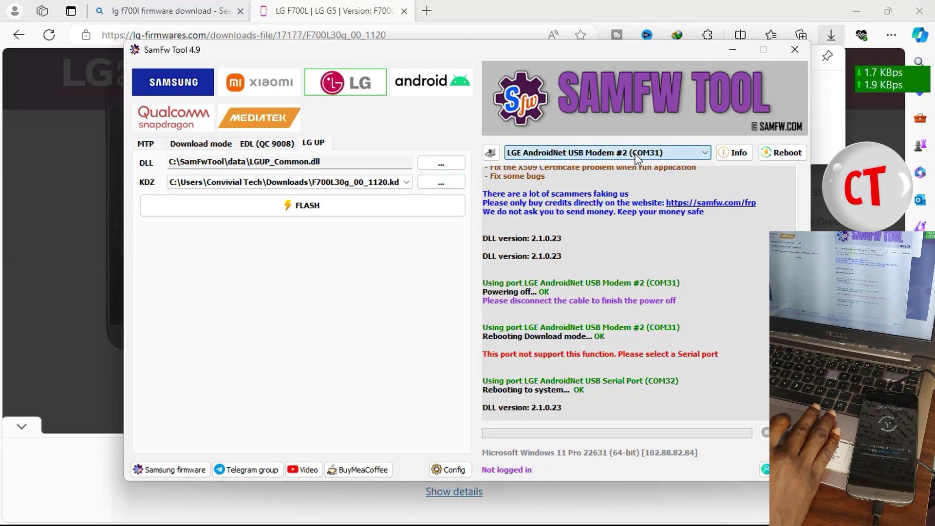
left_click(600, 152)
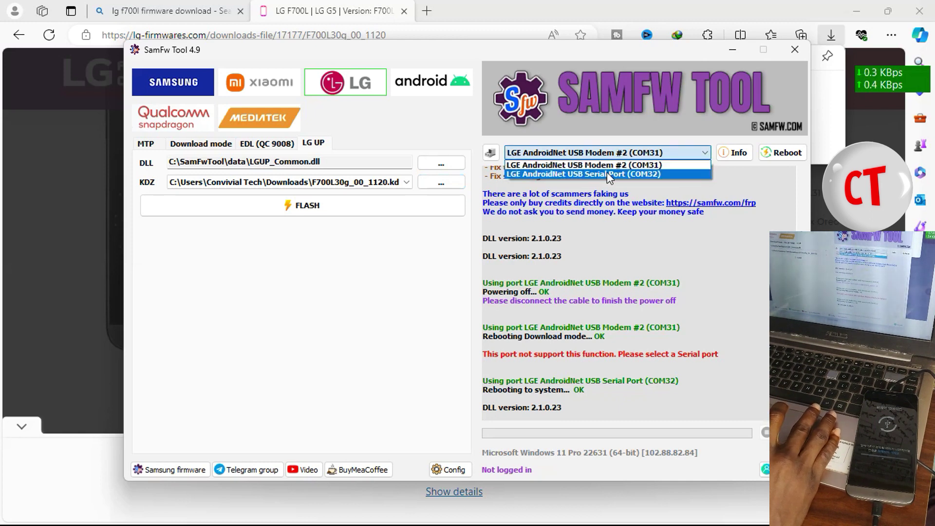
left_click(579, 174)
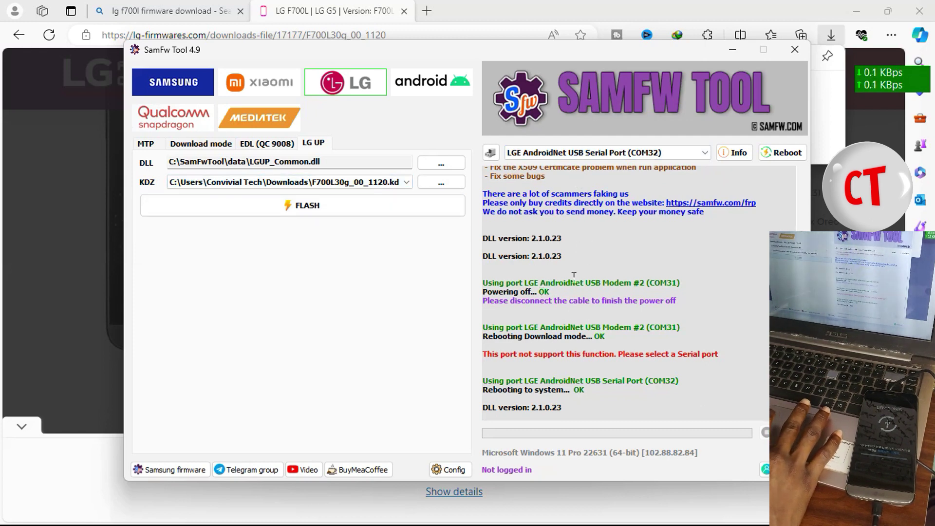
left_click(300, 207)
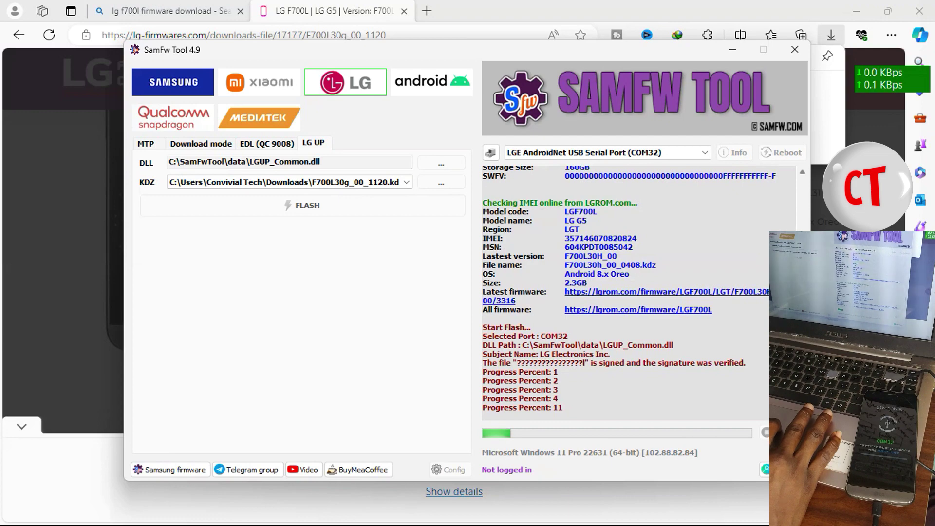
scroll(749, 335, "up", 4)
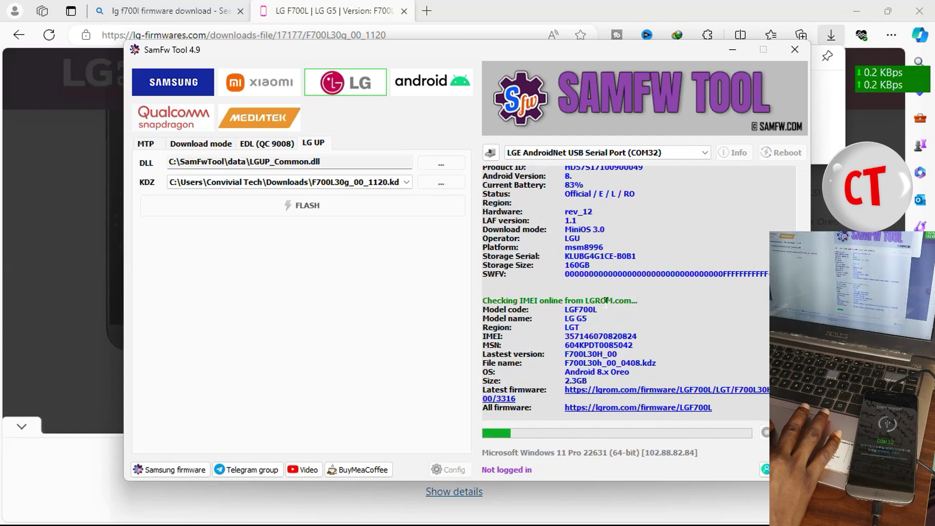